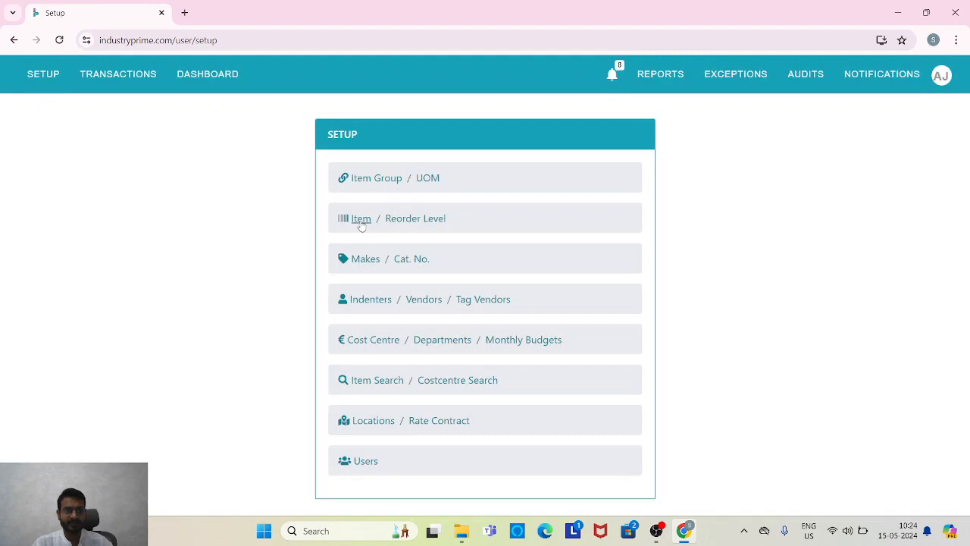
Open the form for adding a new item from the item setup and go to its item name
left_click(361, 219)
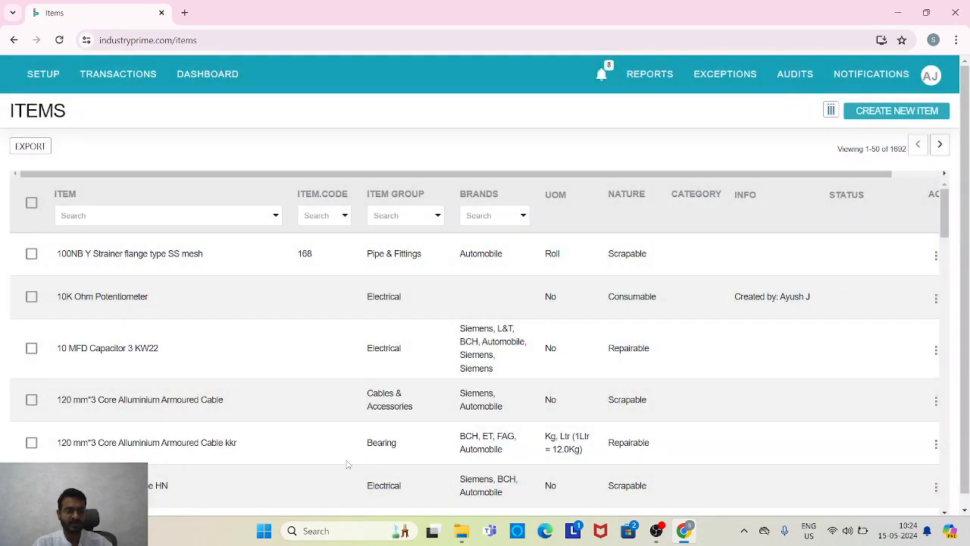
left_click(896, 111)
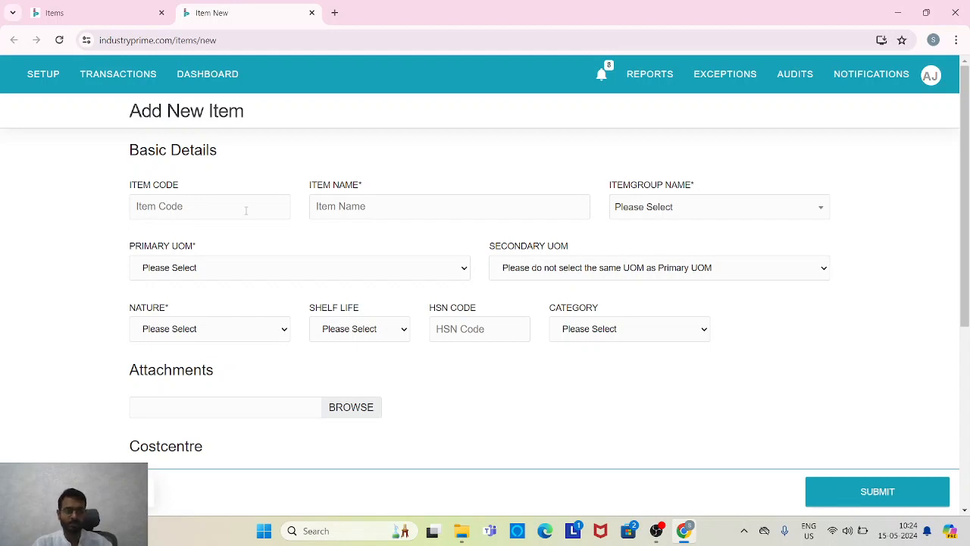
left_click(345, 212)
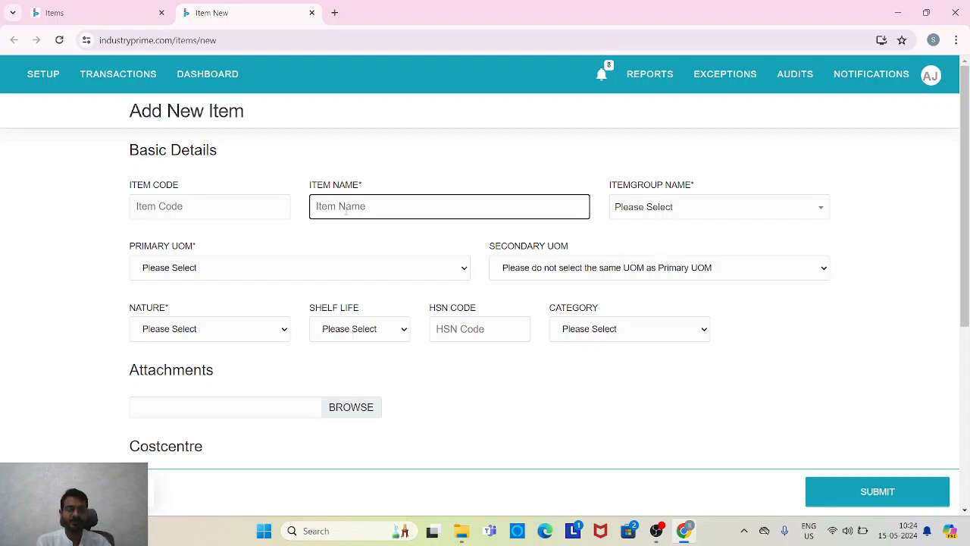
Check the item name for existing matches by trying "500", "baring" and "Baring 500"
type("500")
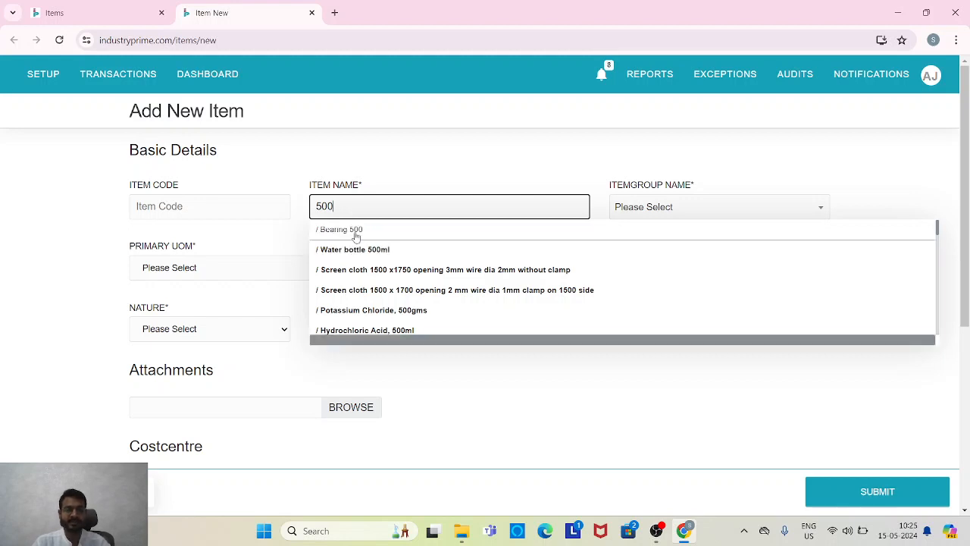
double_click(343, 203)
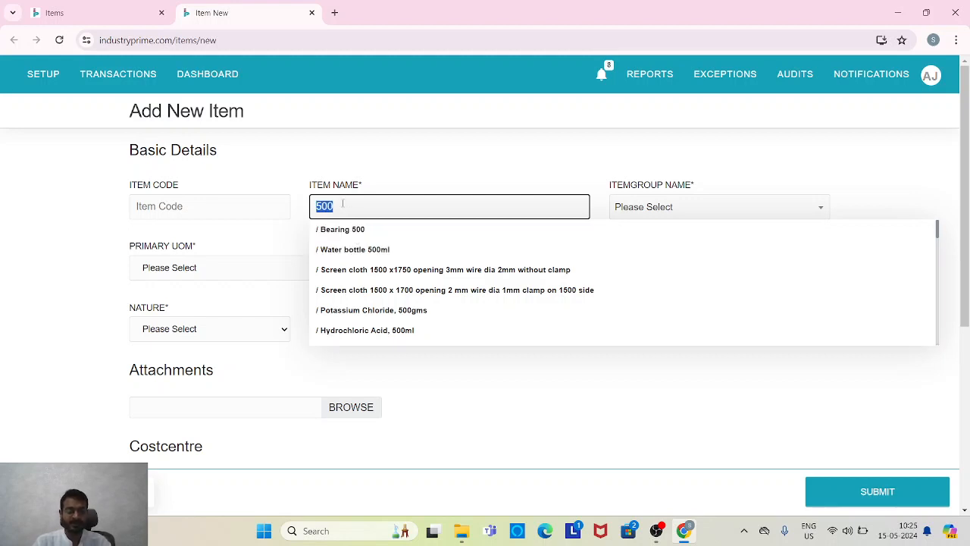
type("baring")
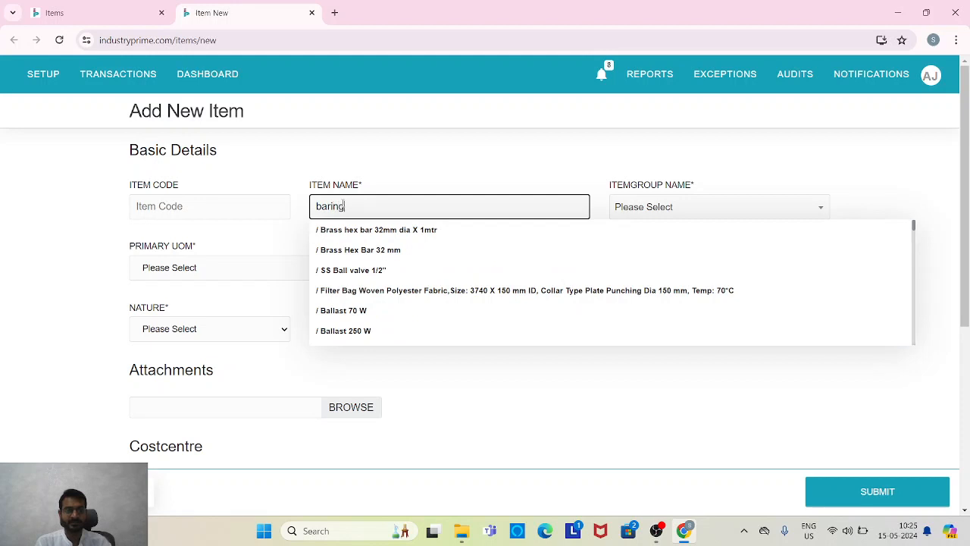
key("ctrl+a")
type("Baring 500")
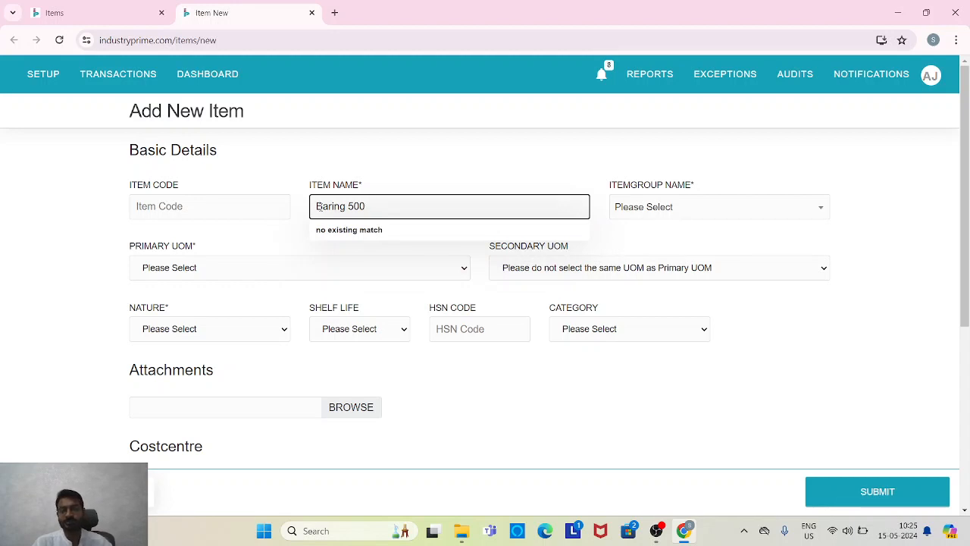
Name the item "Bearing 5002" by looking up 500, picking the suggested Bearing 500 and adding a 2
triple_click(319, 206)
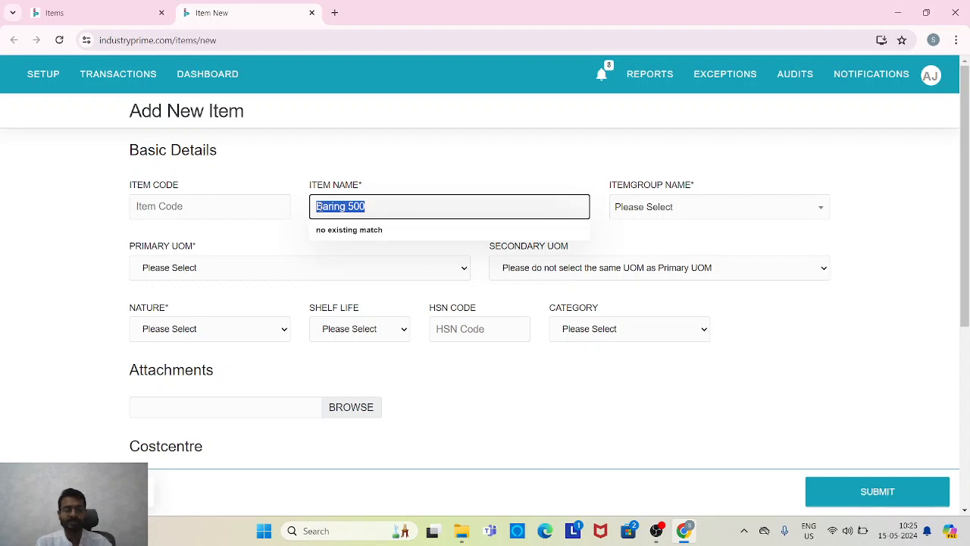
type("500")
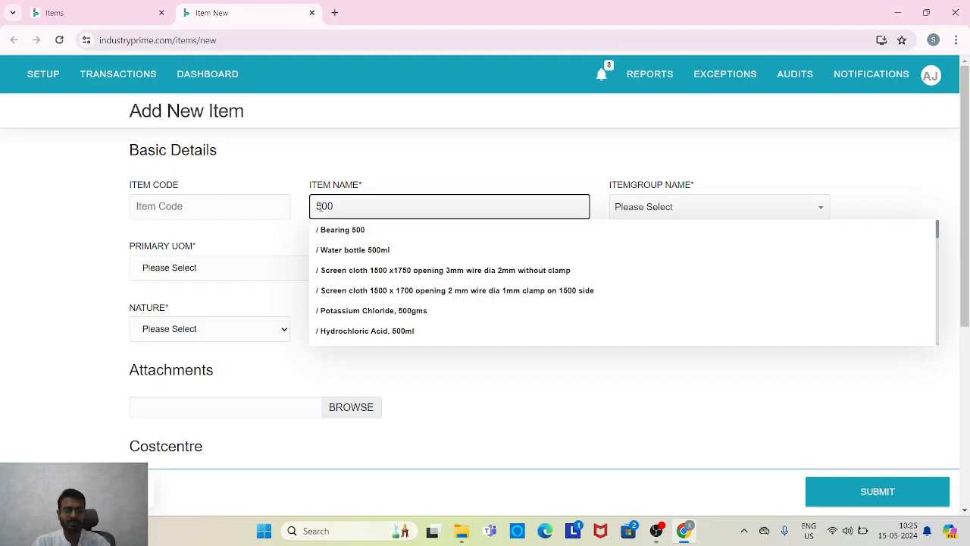
type("2")
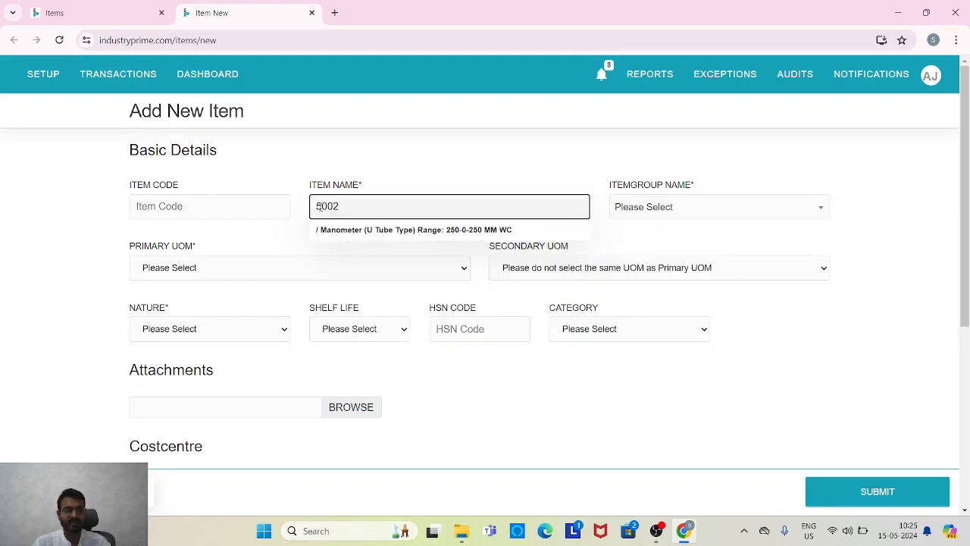
key("BackSpace")
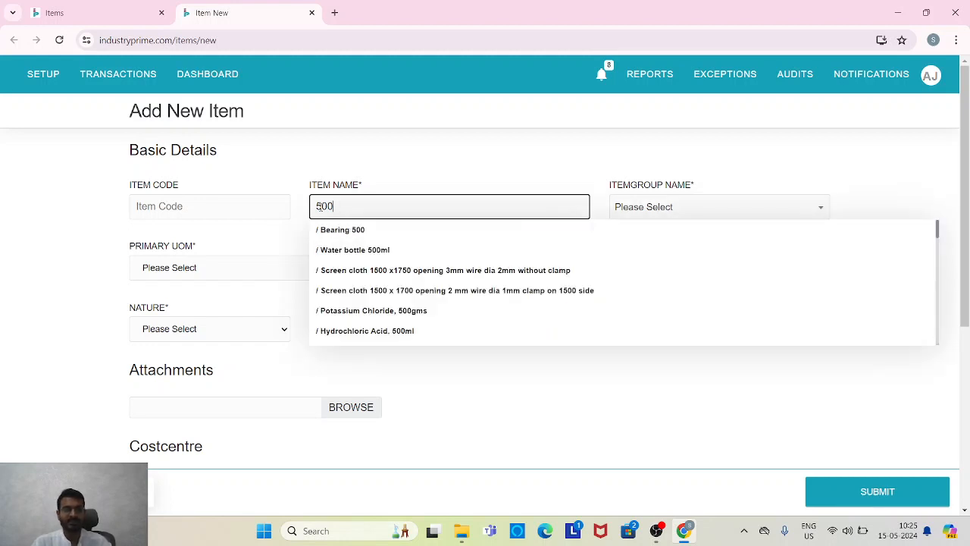
left_click(377, 231)
type("2")
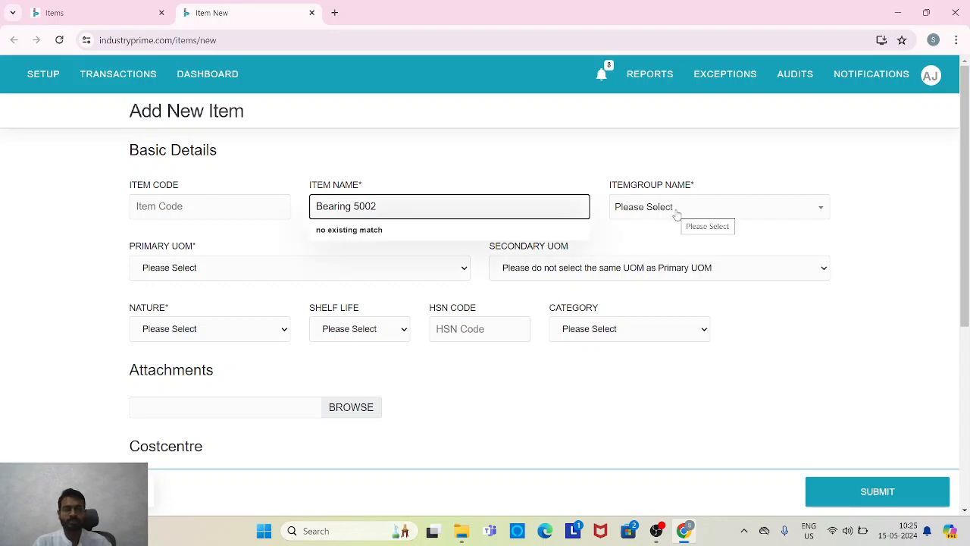
Assign the new item to the Bearing item group
left_click(677, 216)
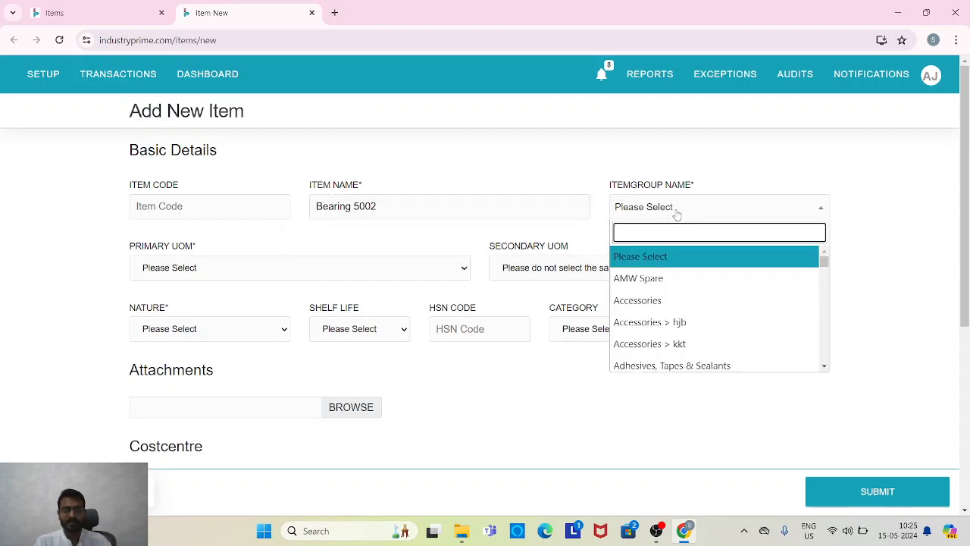
type("be")
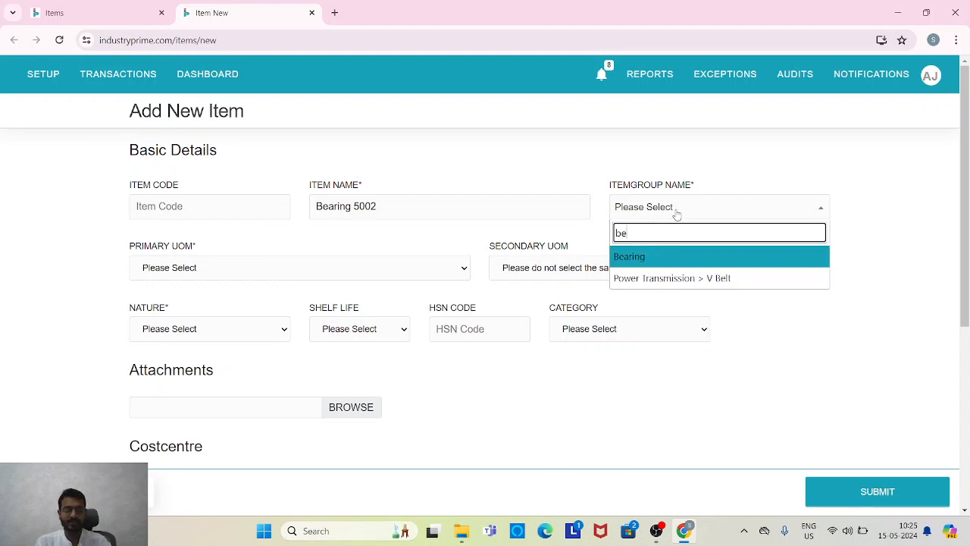
type("ar")
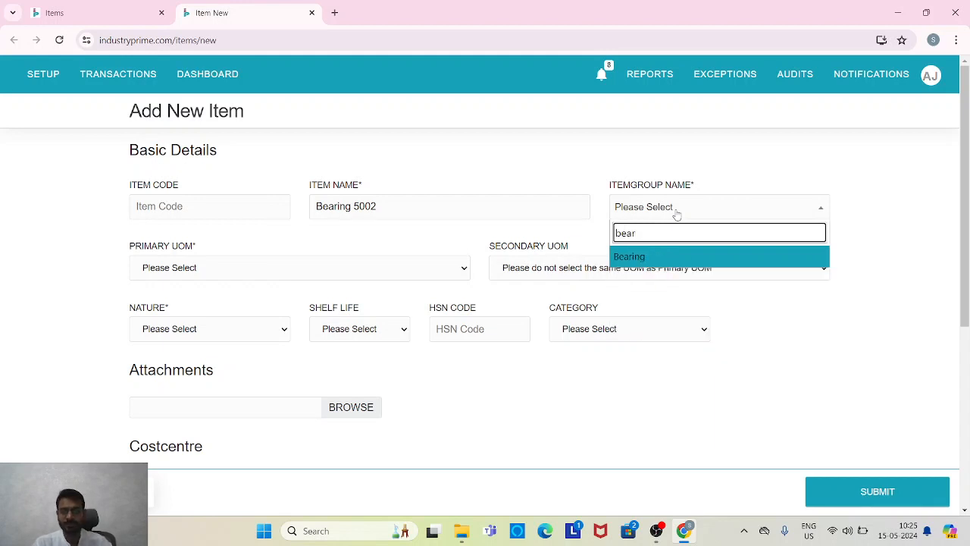
left_click(670, 261)
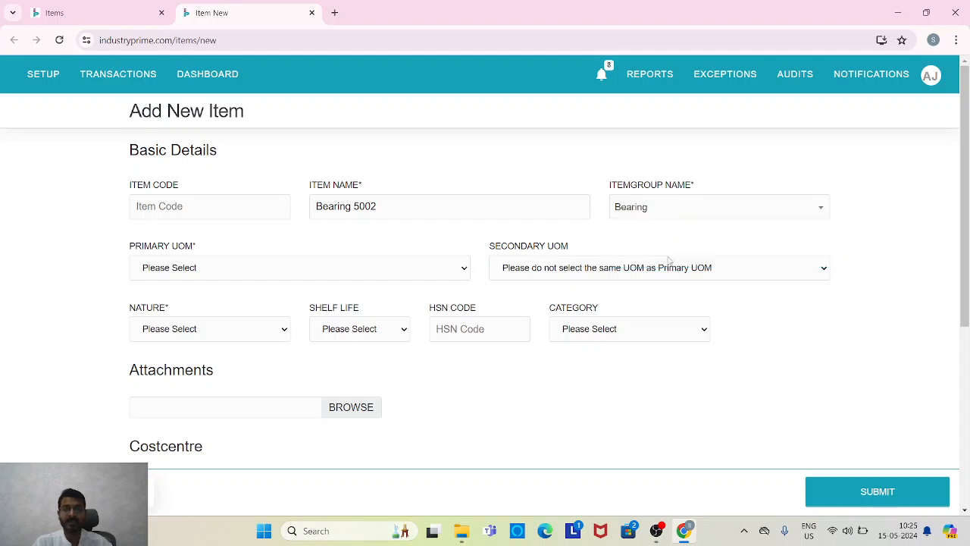
left_click(804, 210)
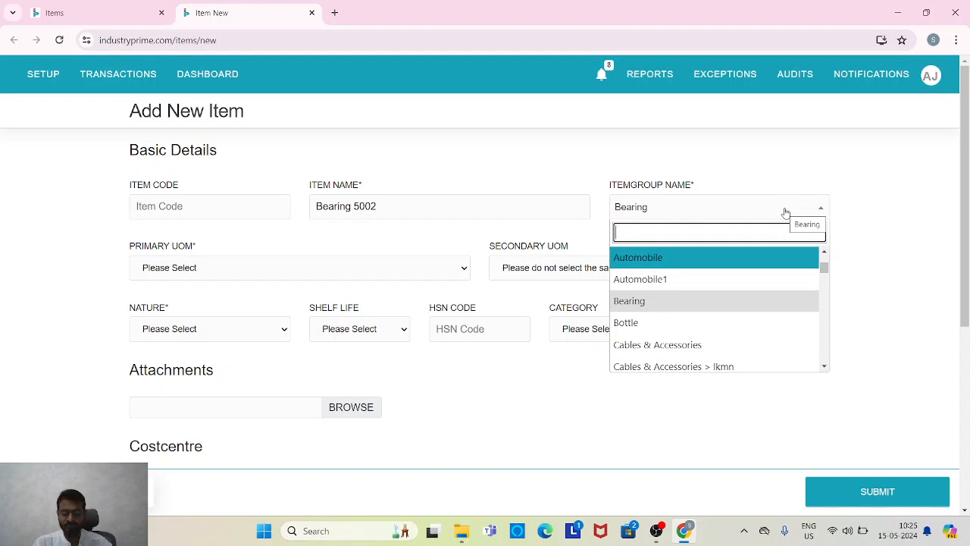
left_click(786, 213)
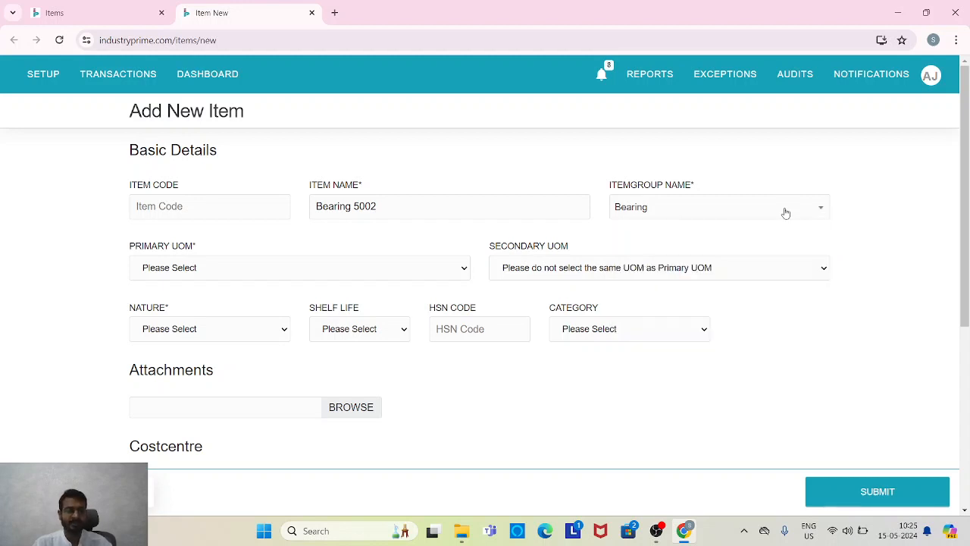
Set the item's primary UOM to No and its secondary UOM to Kg
left_click(223, 274)
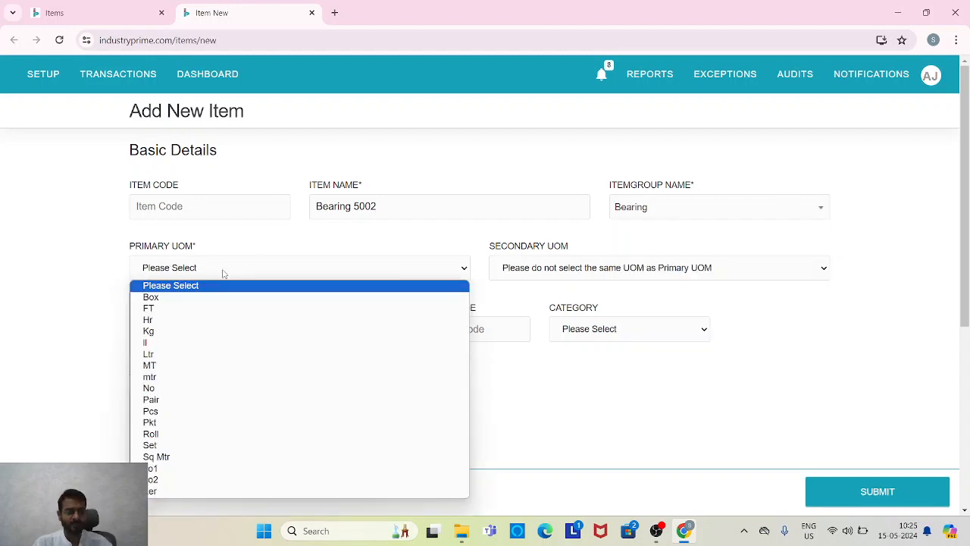
left_click(217, 377)
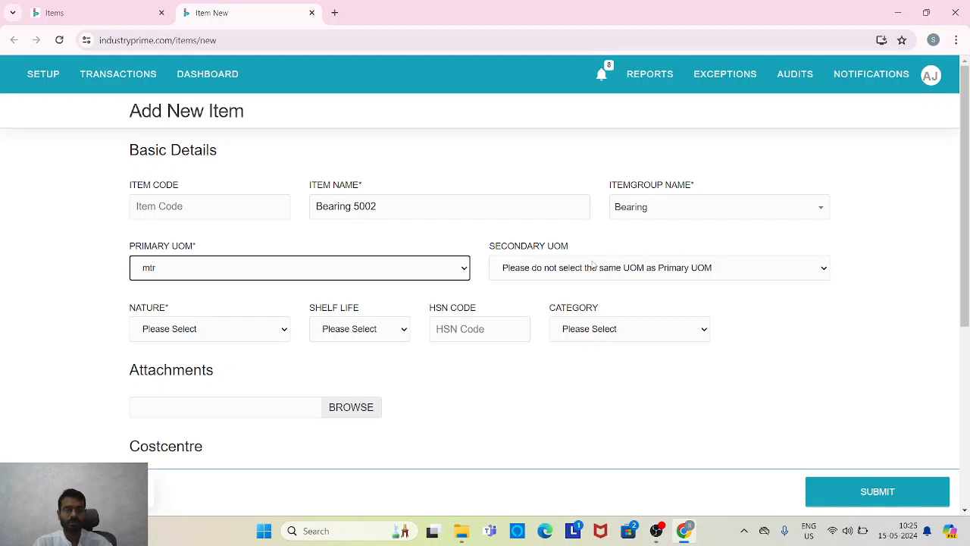
left_click(407, 270)
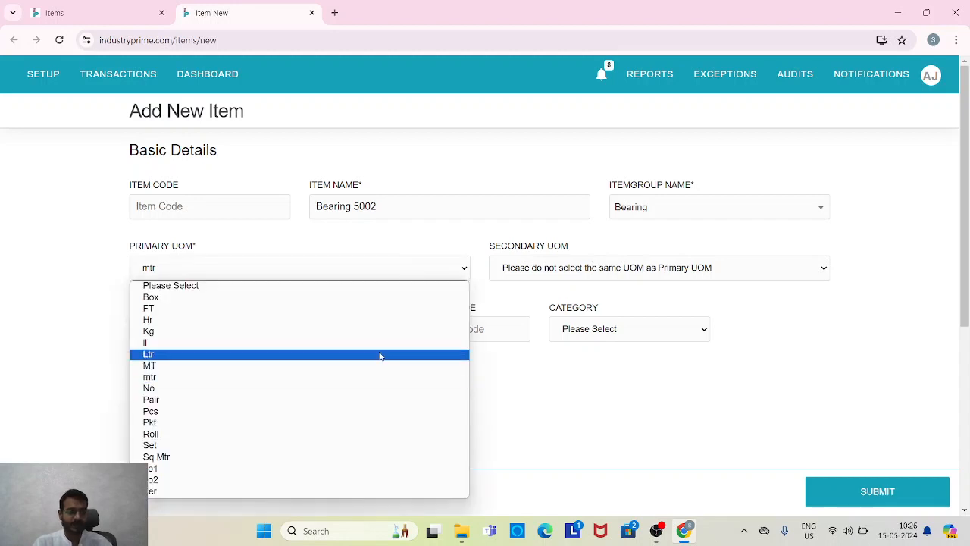
left_click(368, 389)
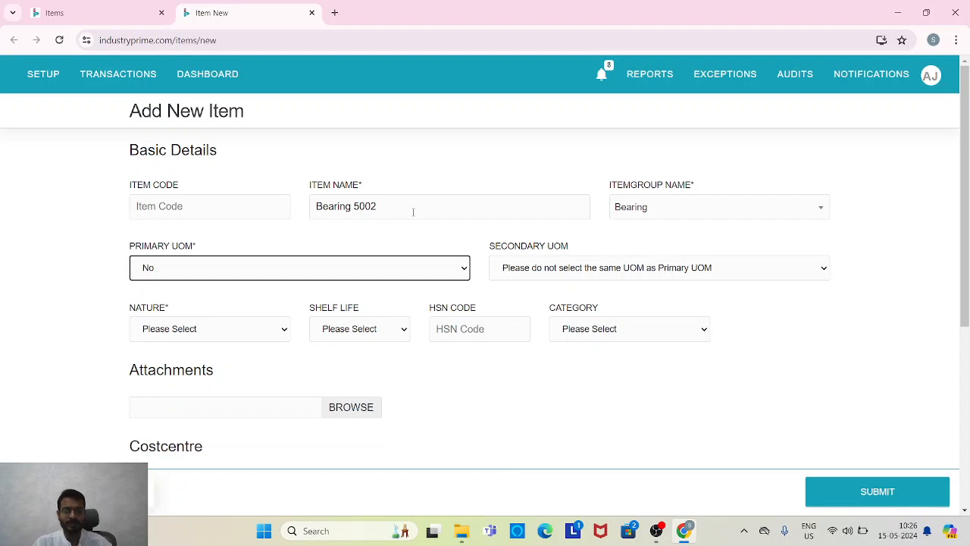
left_click(596, 266)
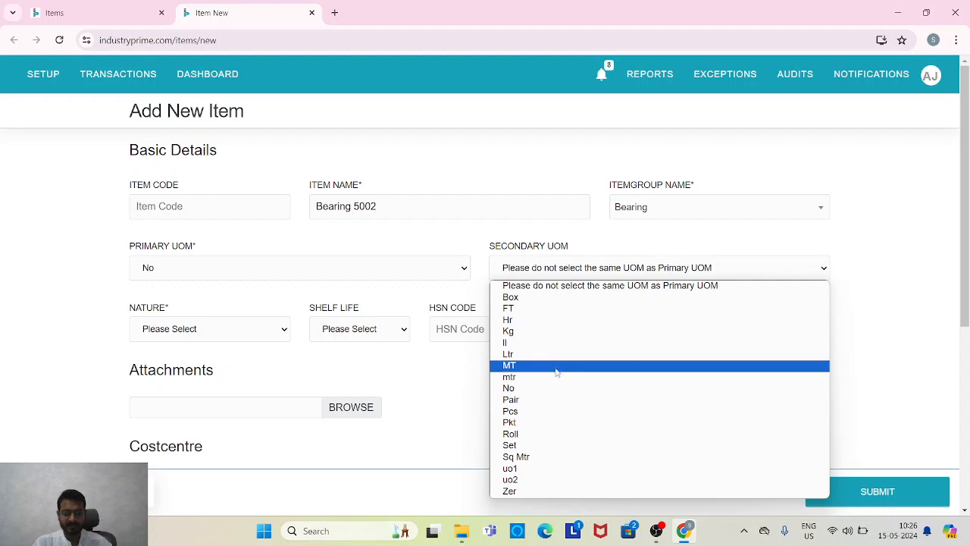
left_click(561, 331)
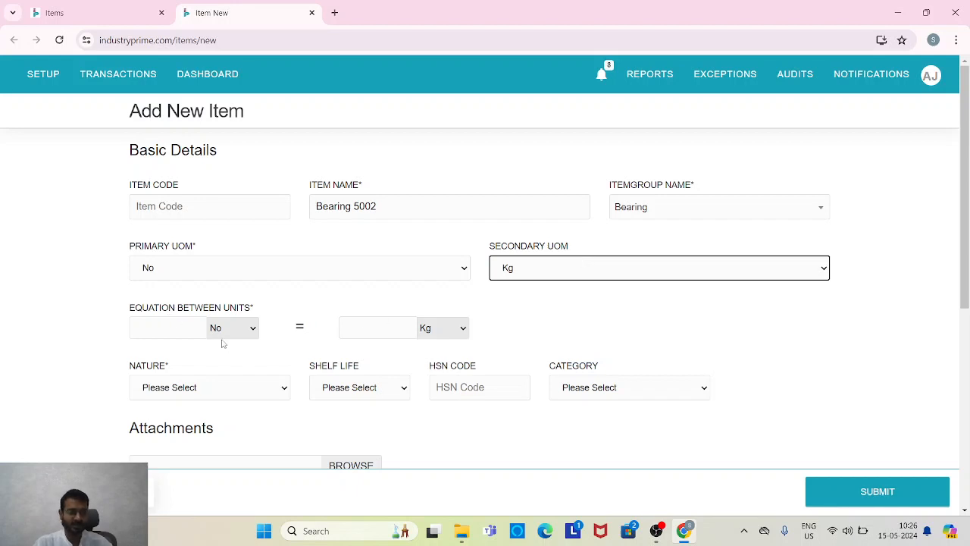
Define the equation between the two units as 1 Kg = 10 No
left_click(248, 329)
left_click(244, 355)
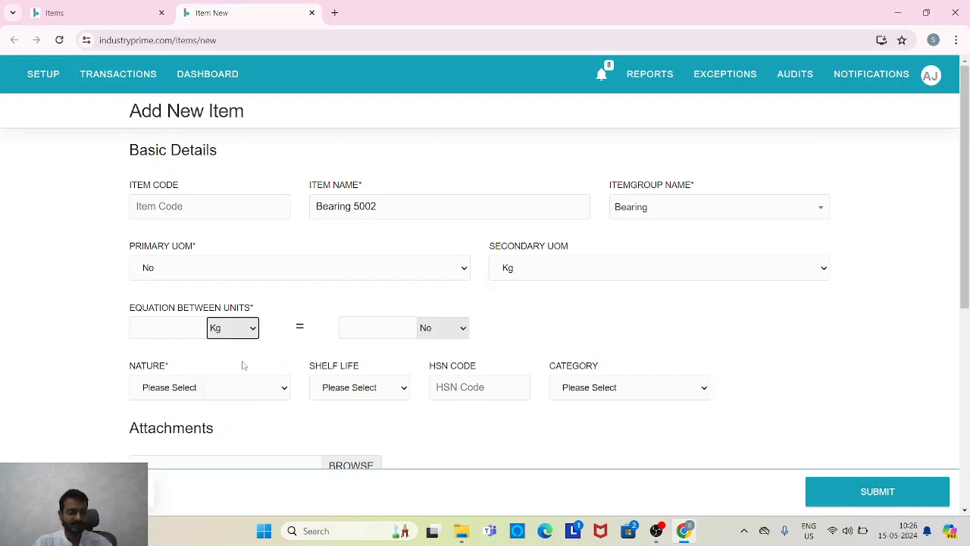
left_click(183, 334)
type("1")
left_click(371, 324)
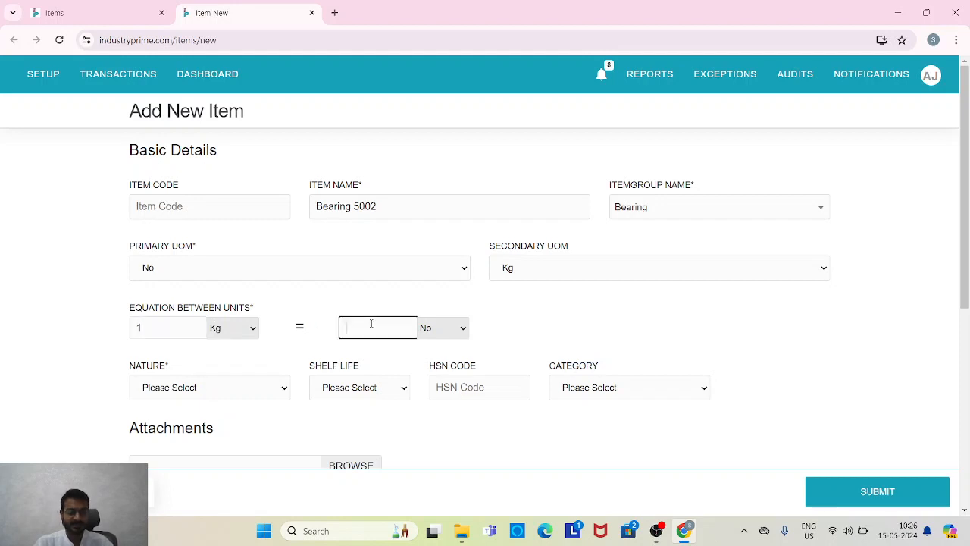
type("10")
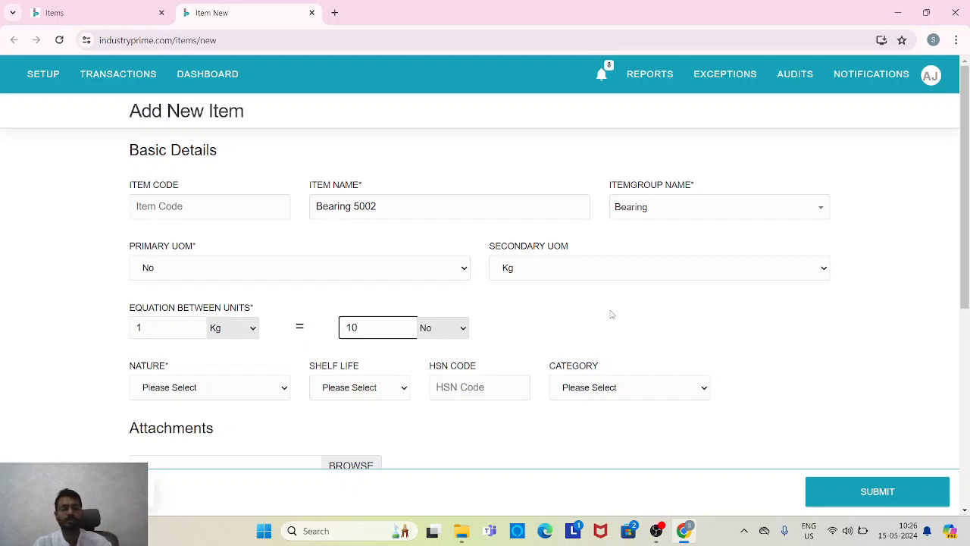
Set the item's nature to Consumable and its category to Critical, without choosing a shelf life or HSN code
scroll(612, 314, "down", 1)
left_click(254, 317)
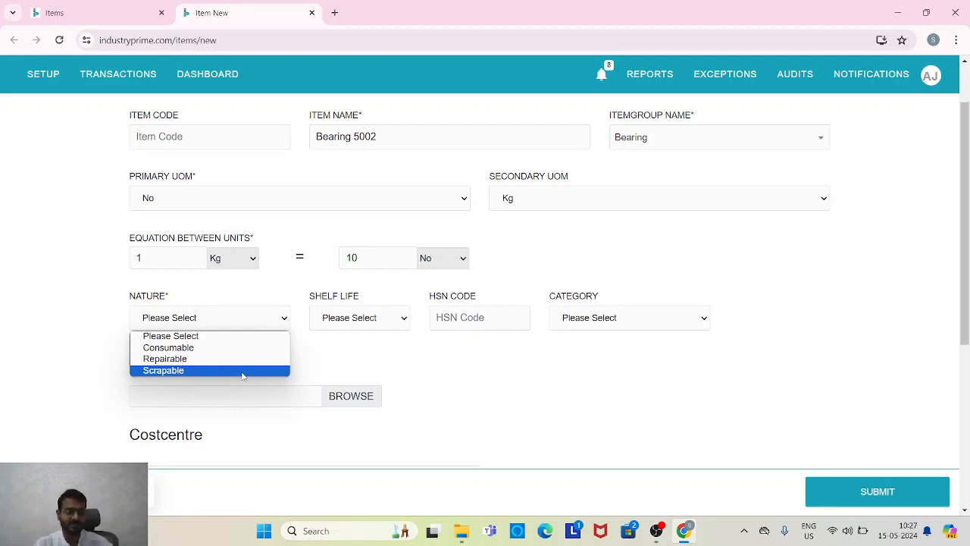
left_click(251, 350)
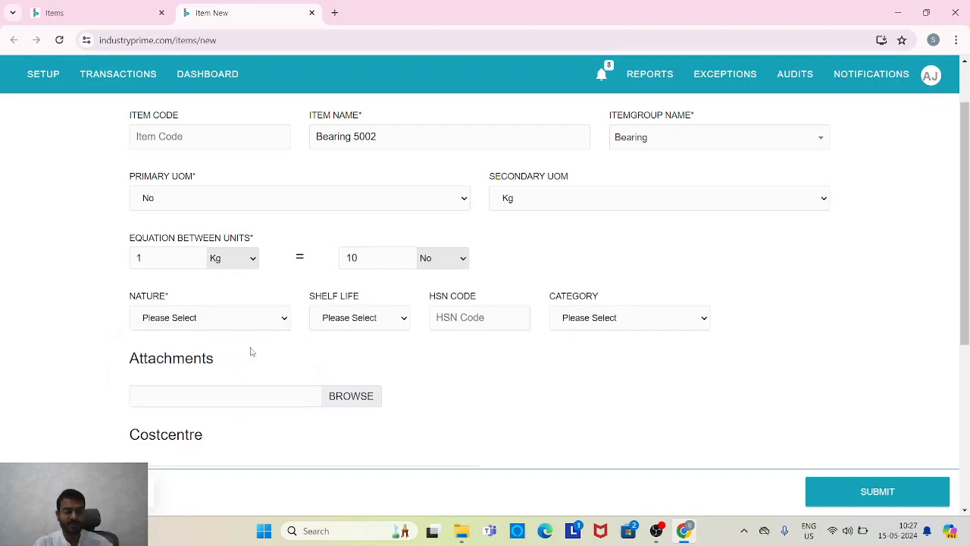
left_click(368, 319)
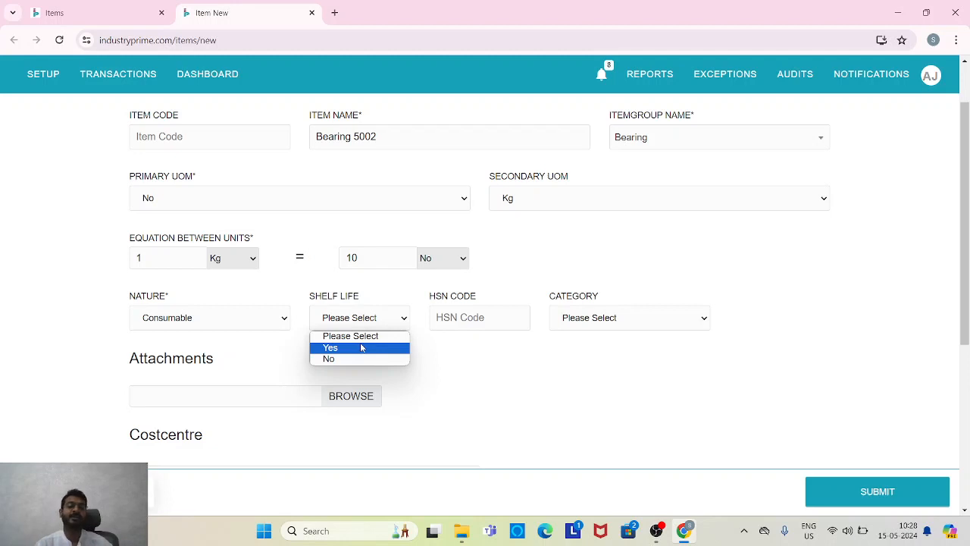
left_click(474, 362)
left_click(480, 322)
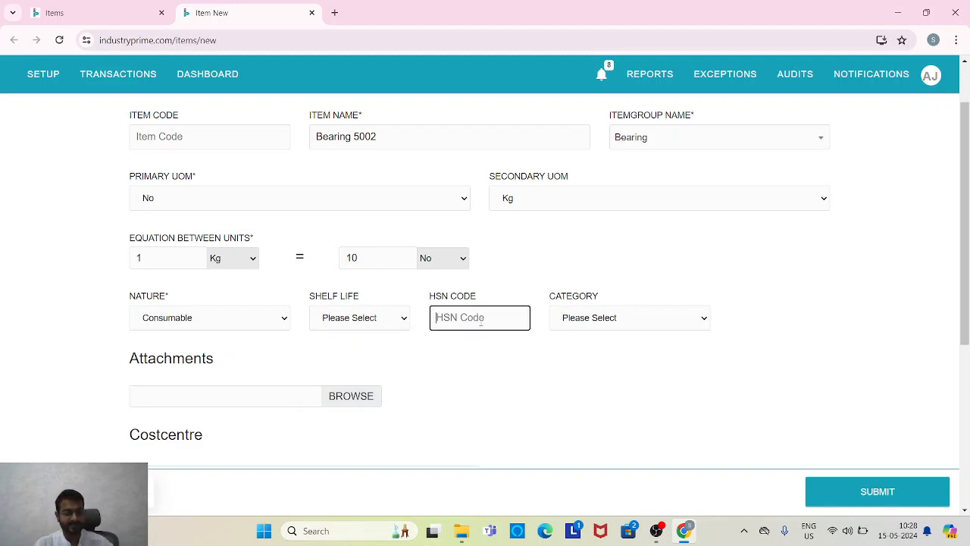
left_click(613, 319)
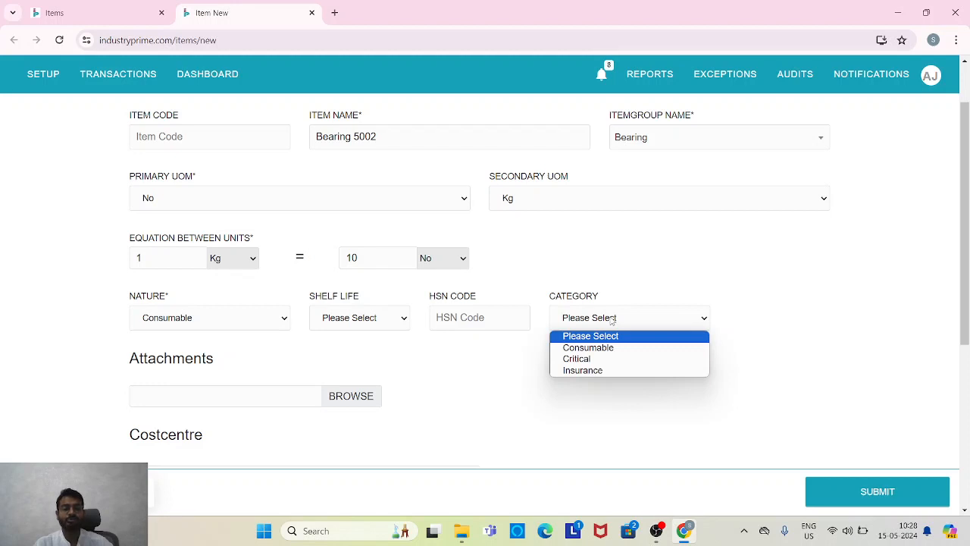
left_click(605, 365)
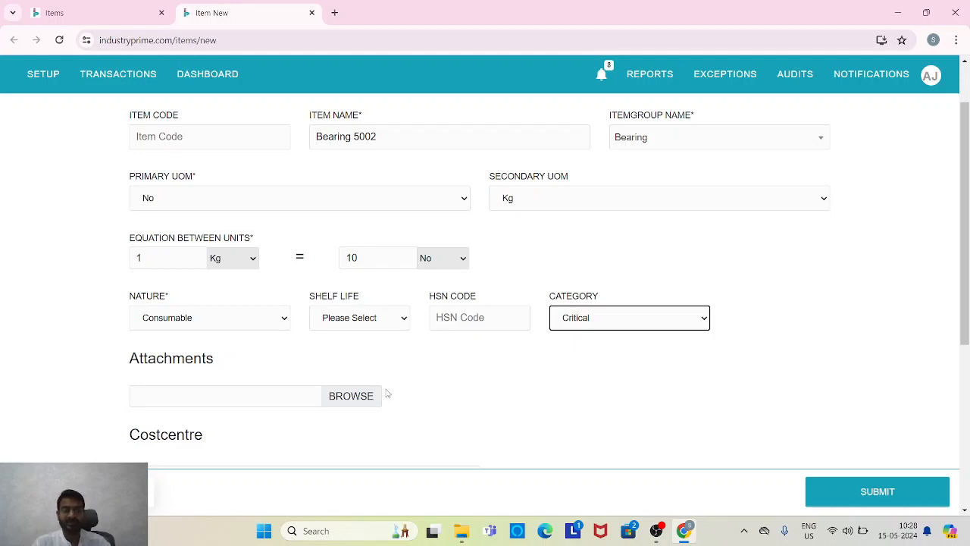
Review the available cost centres for the item and close the list without choosing one
scroll(388, 393, "down", 2)
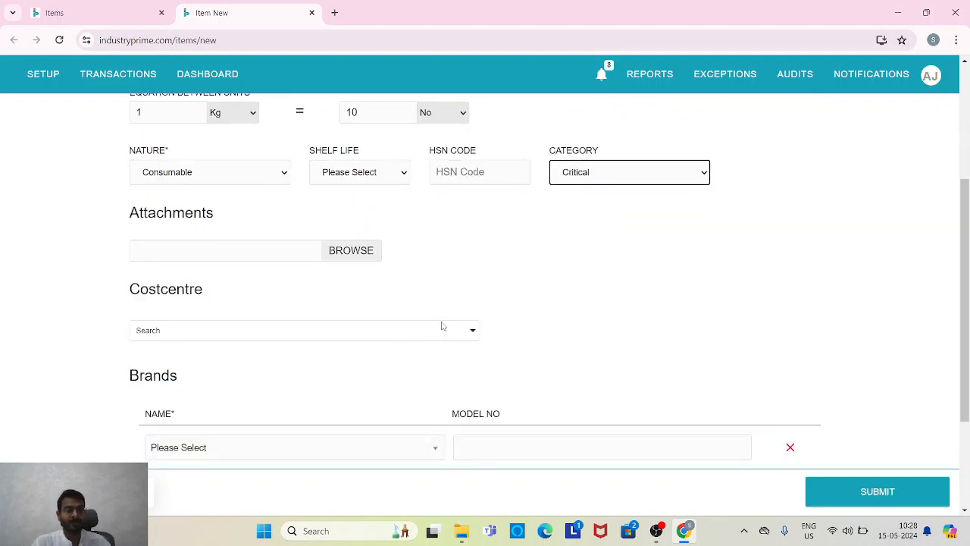
left_click(464, 332)
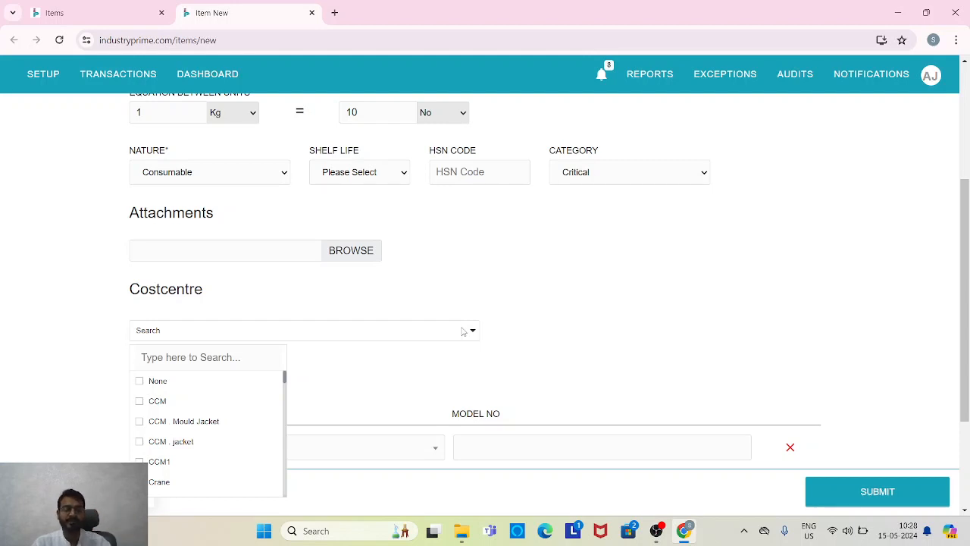
left_click(580, 334)
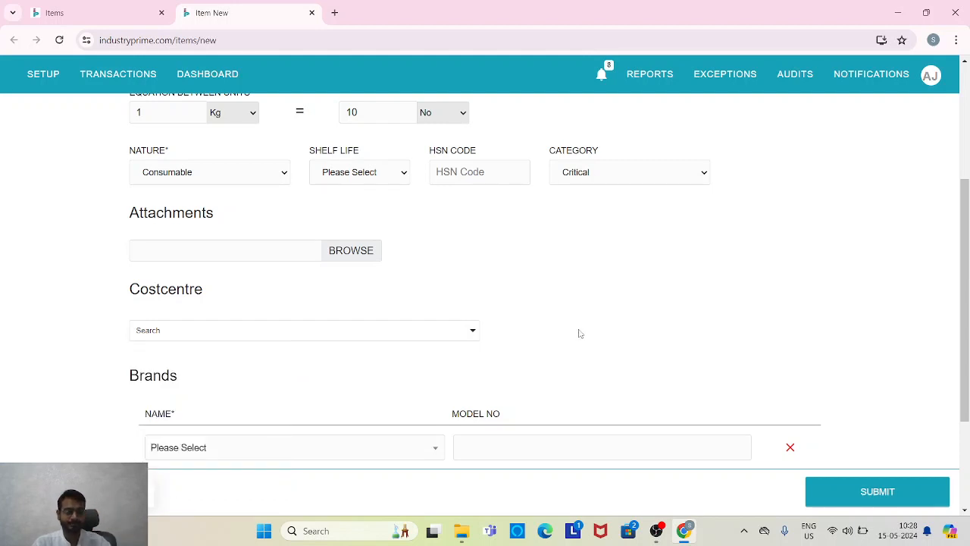
Set the item's first brand to FAG, without a model number
scroll(580, 334, "down", 2)
left_click(374, 336)
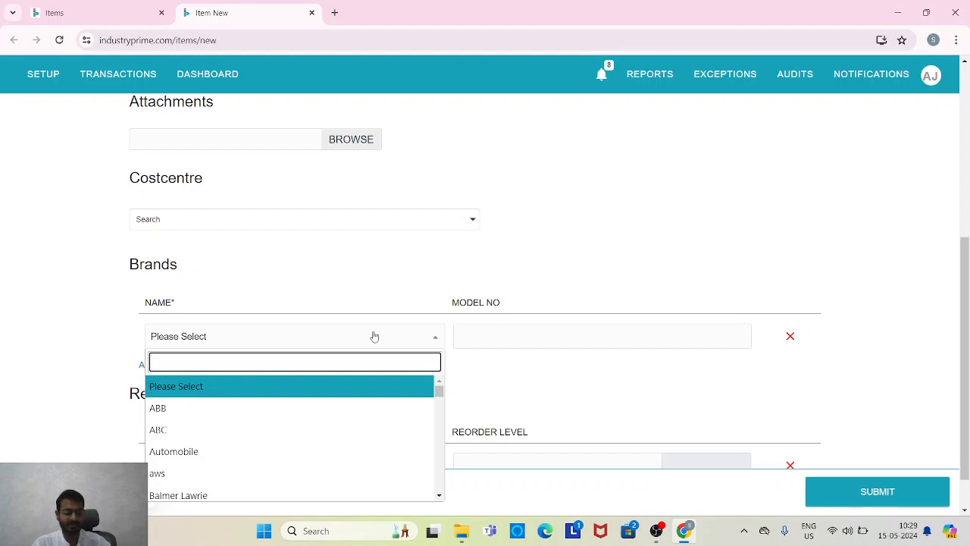
type("fag")
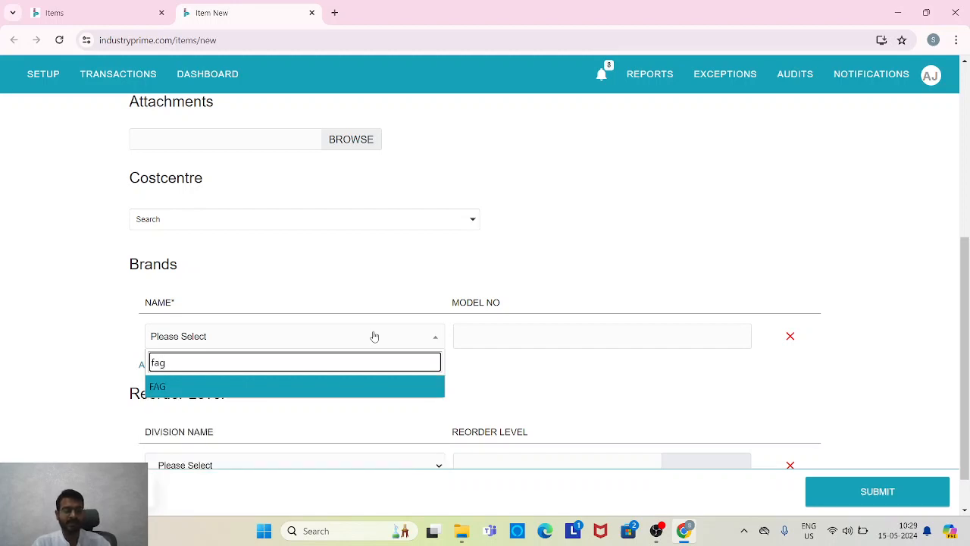
left_click(340, 390)
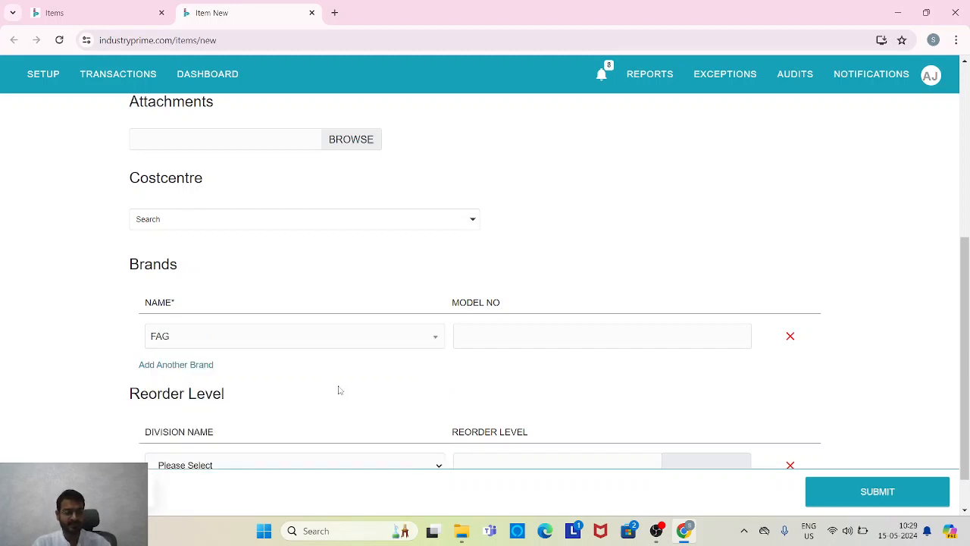
Add a second brand row to the item and set it to SKF
left_click(190, 365)
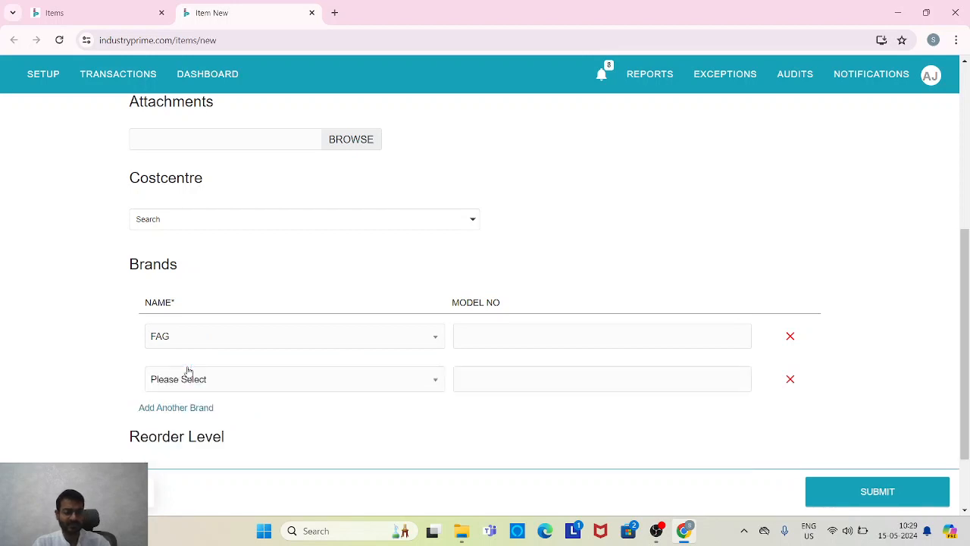
left_click(231, 378)
type("skf")
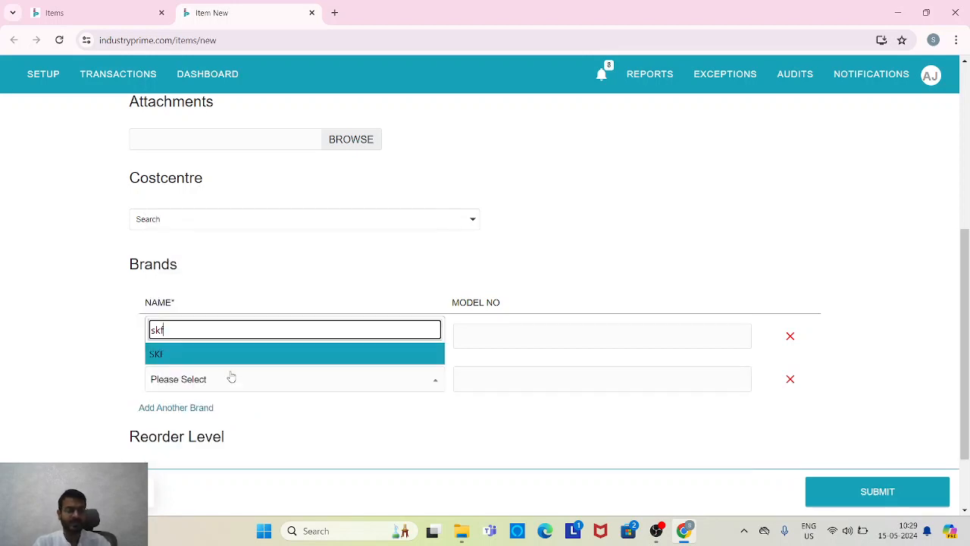
left_click(242, 357)
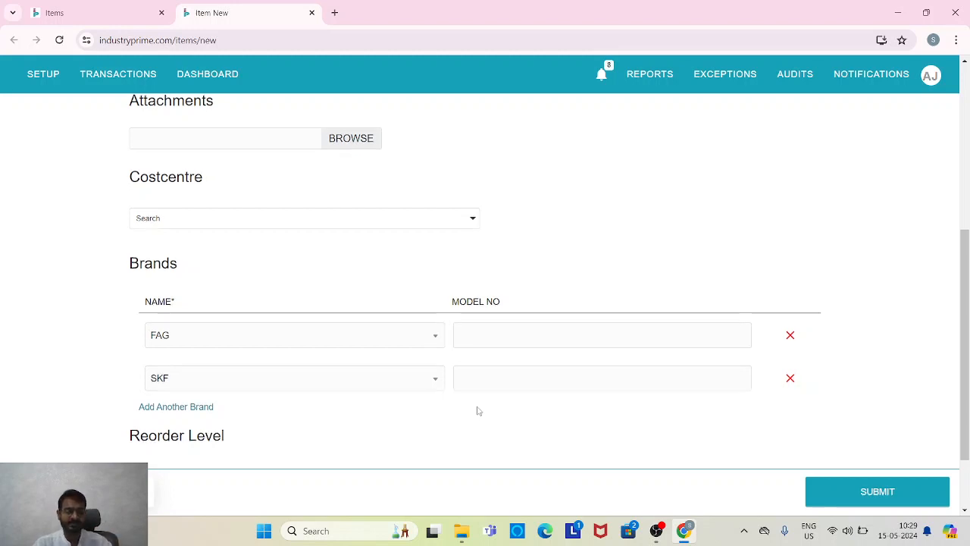
Set a reorder level of 10 for the Industry Prime HO division
scroll(479, 410, "down", 2)
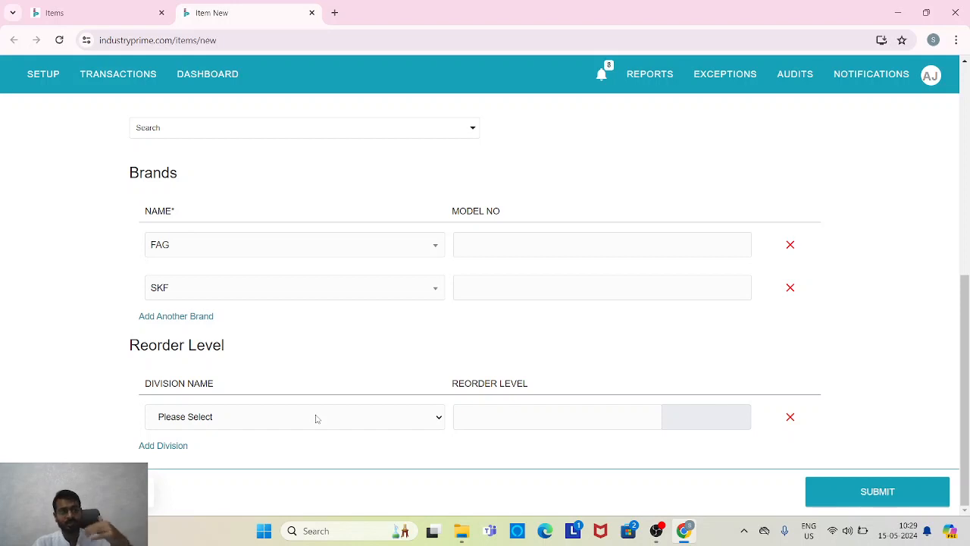
left_click(231, 419)
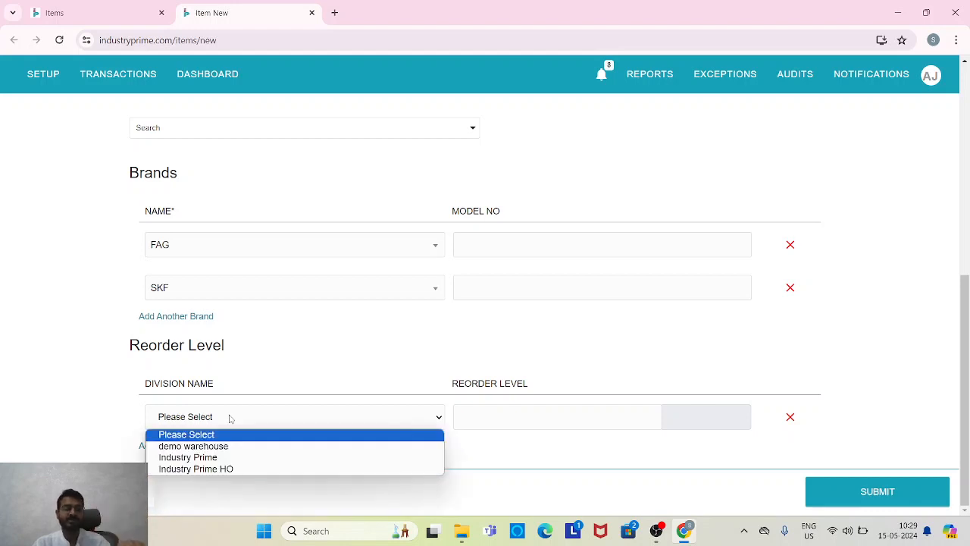
left_click(234, 468)
left_click(470, 422)
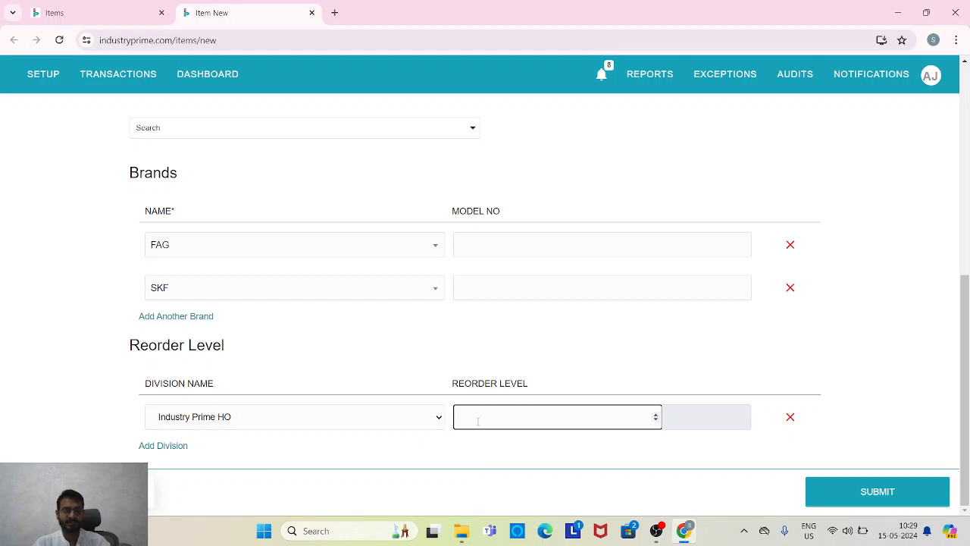
type("10")
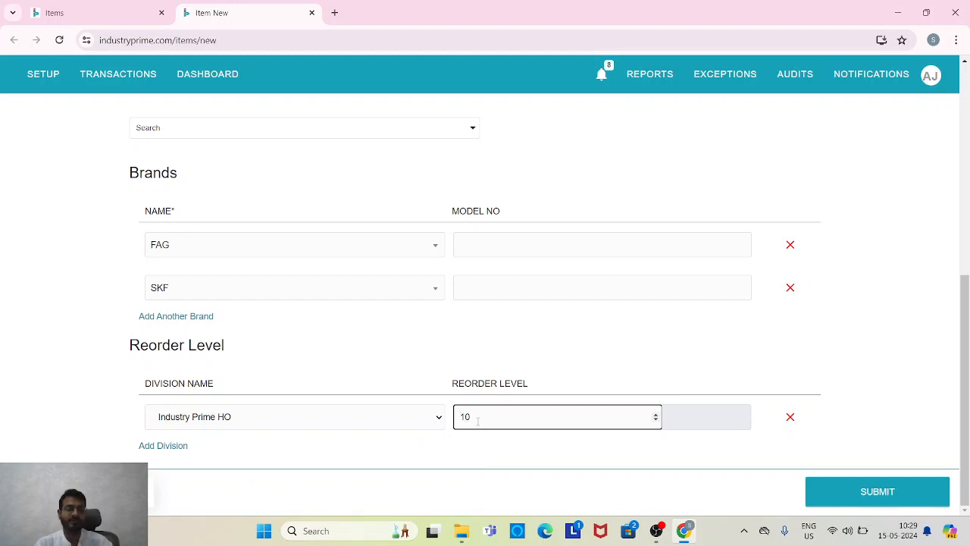
Add a second division, Industry Prime, with a reorder level of 5 and submit the new item
left_click(168, 446)
scroll(281, 420, "down", 1)
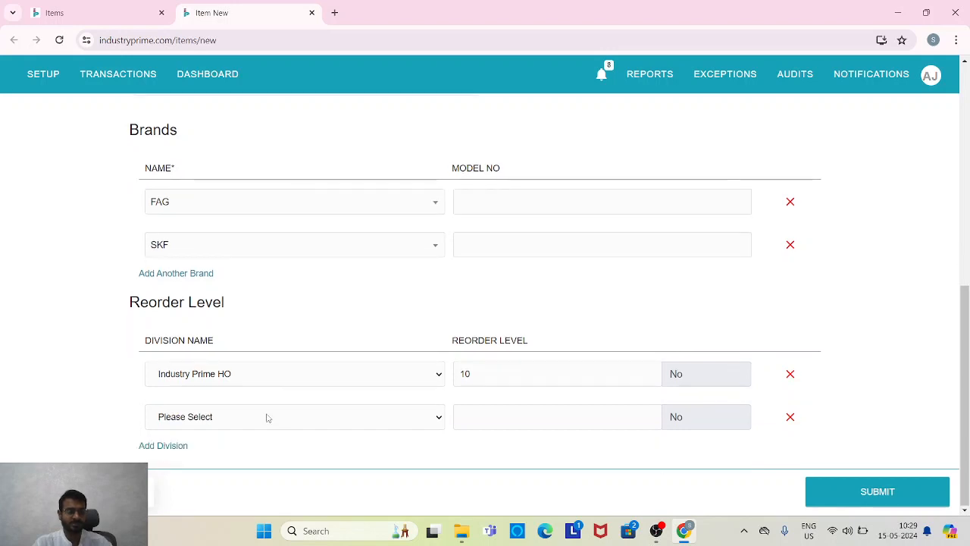
left_click(262, 417)
left_click(256, 457)
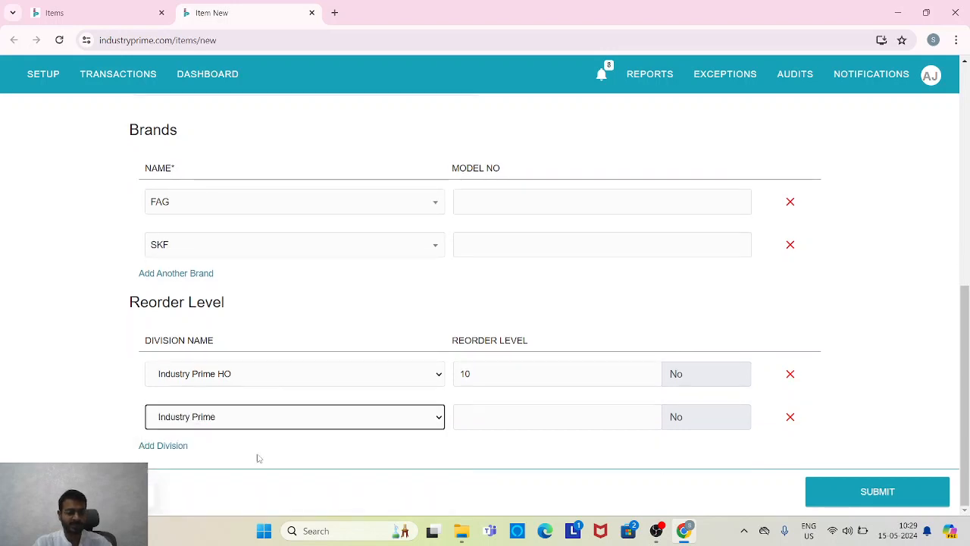
left_click(505, 422)
type("5")
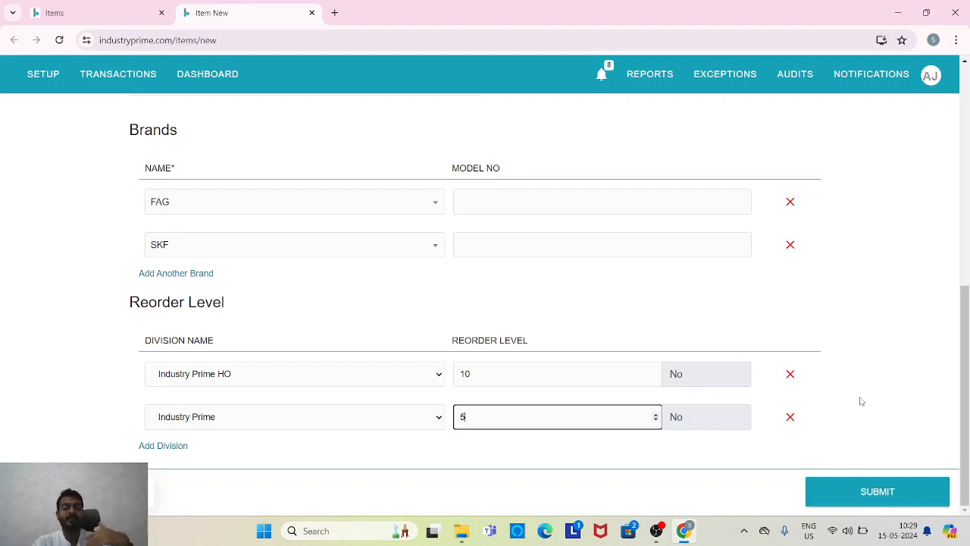
left_click(870, 492)
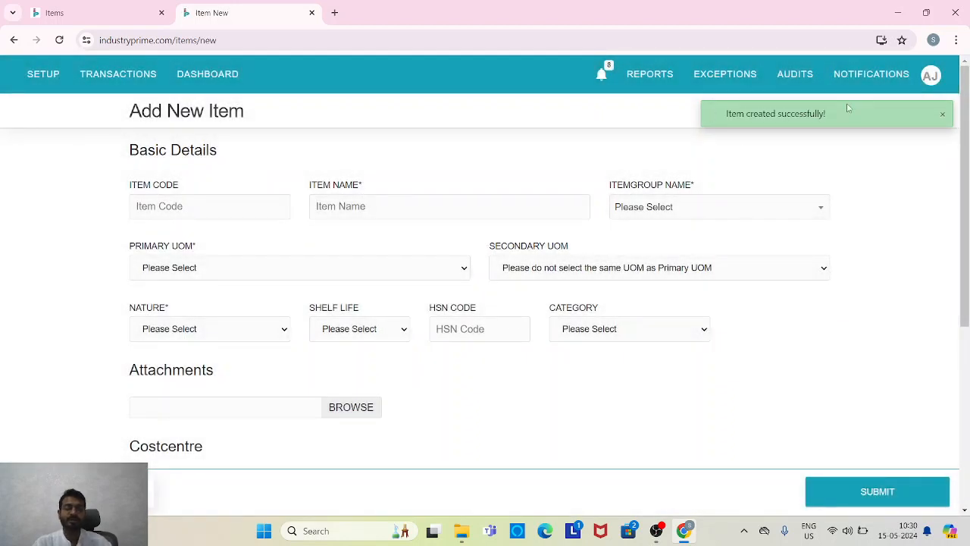
left_click(658, 533)
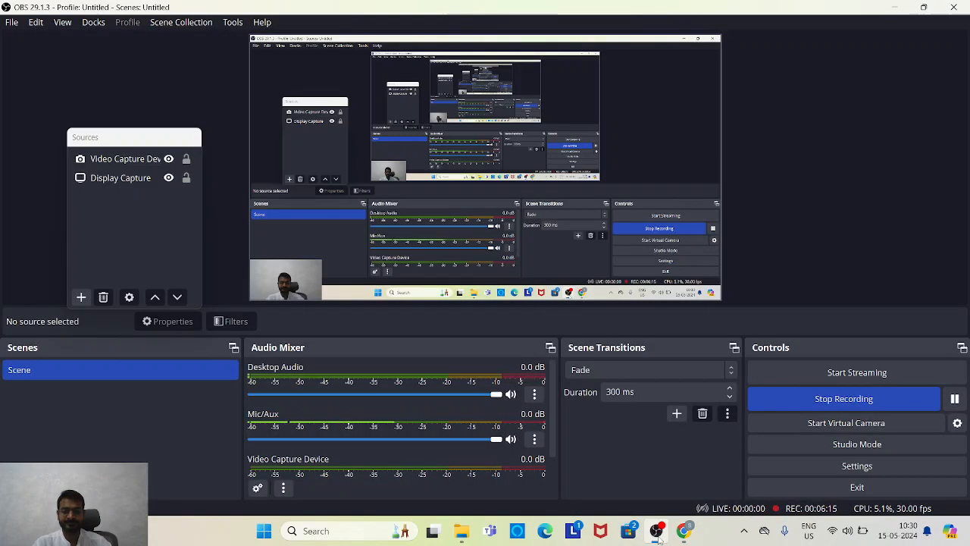